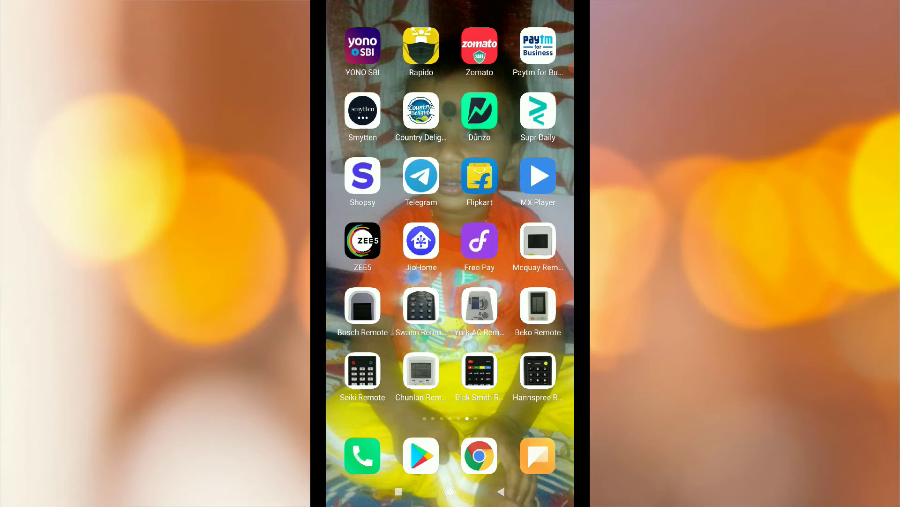
Launch Mcquay Remote from the home screen and accept the updated Terms of Service.
click(537, 240)
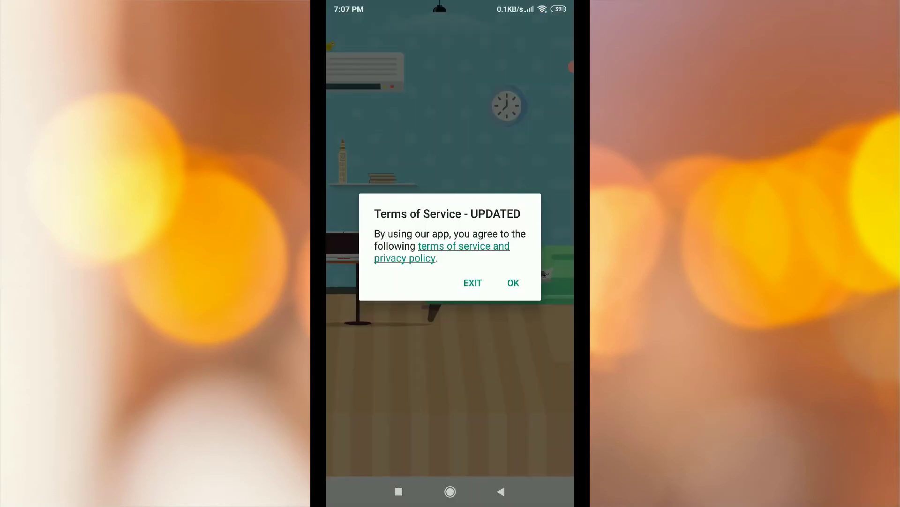
click(513, 283)
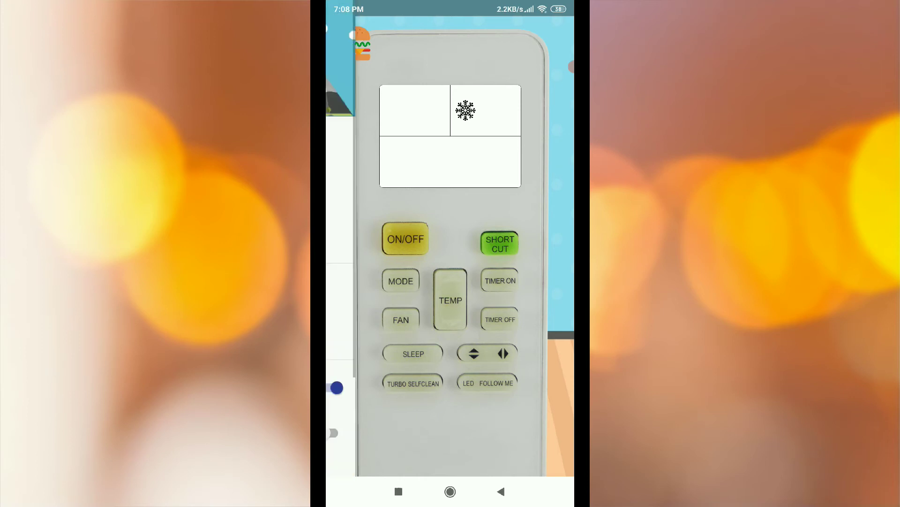
drag(333, 383, 493, 383)
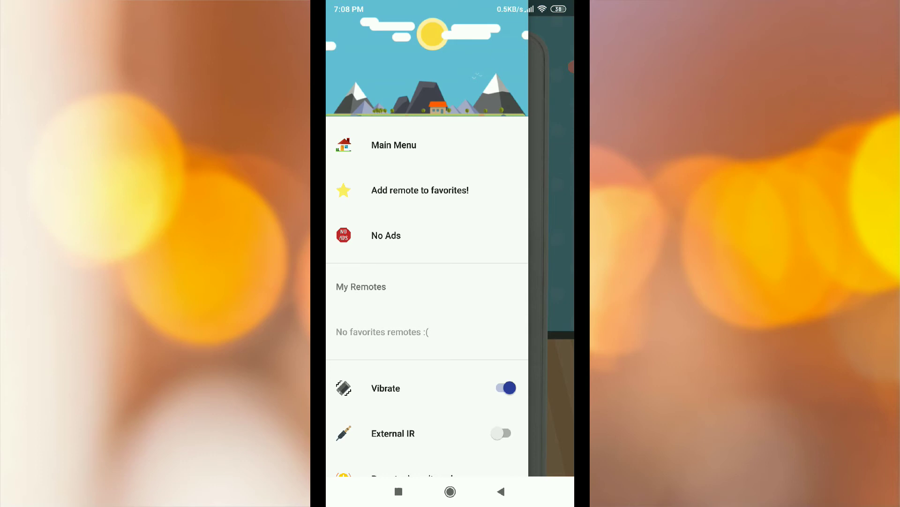
scroll(427, 282, down, 4)
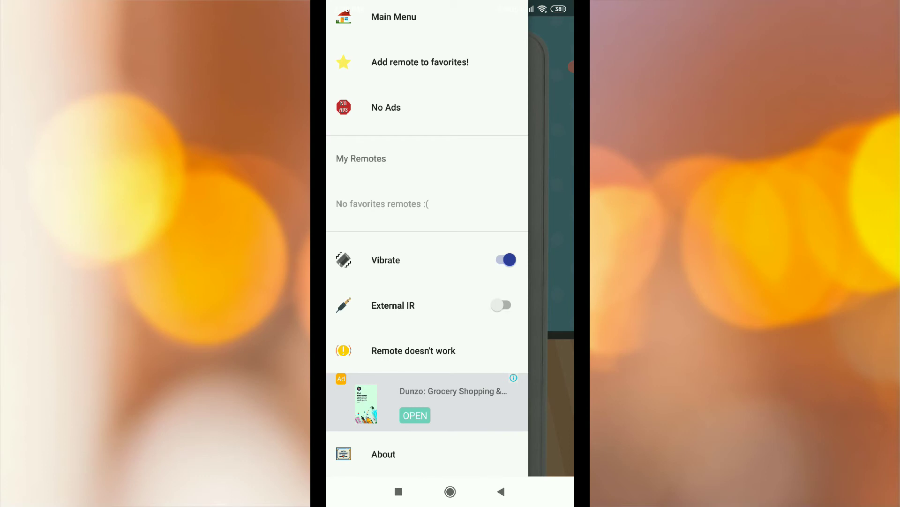
key(Escape)
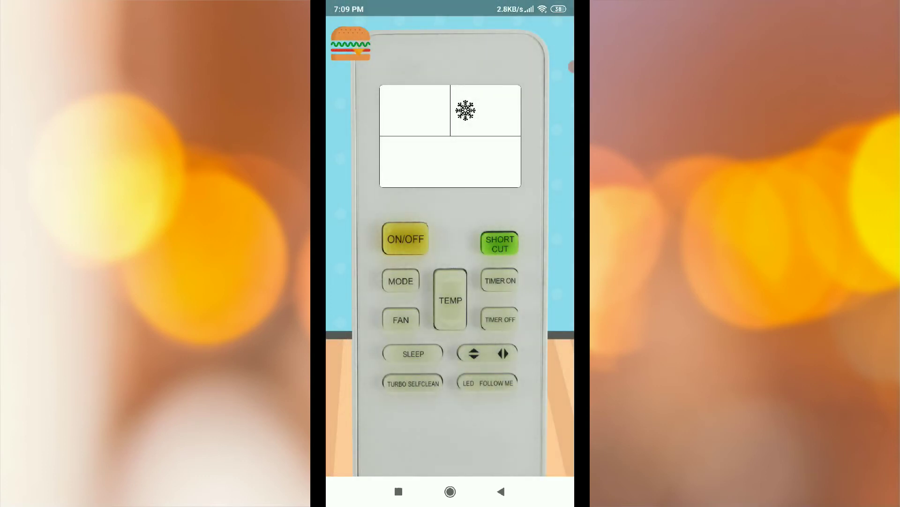
Go back to Select Your Remote and open the 'My remote is missing' request form.
key(Escape)
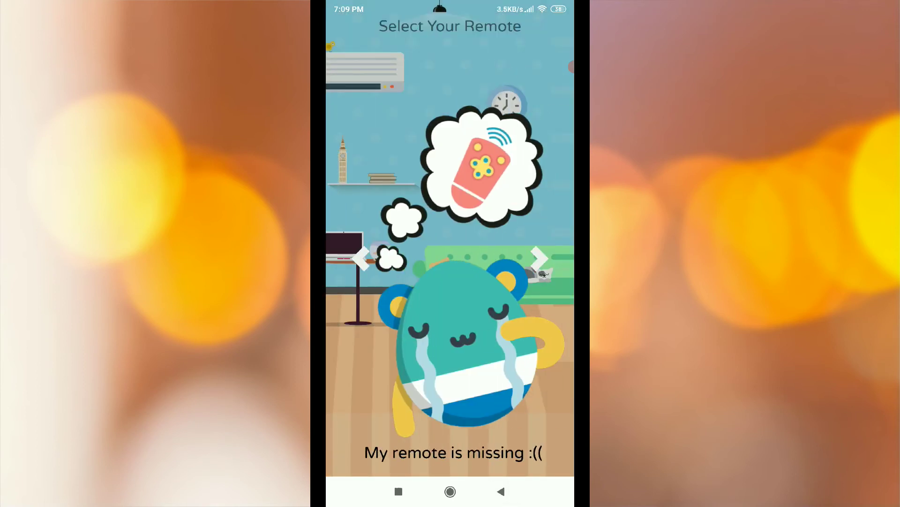
click(464, 339)
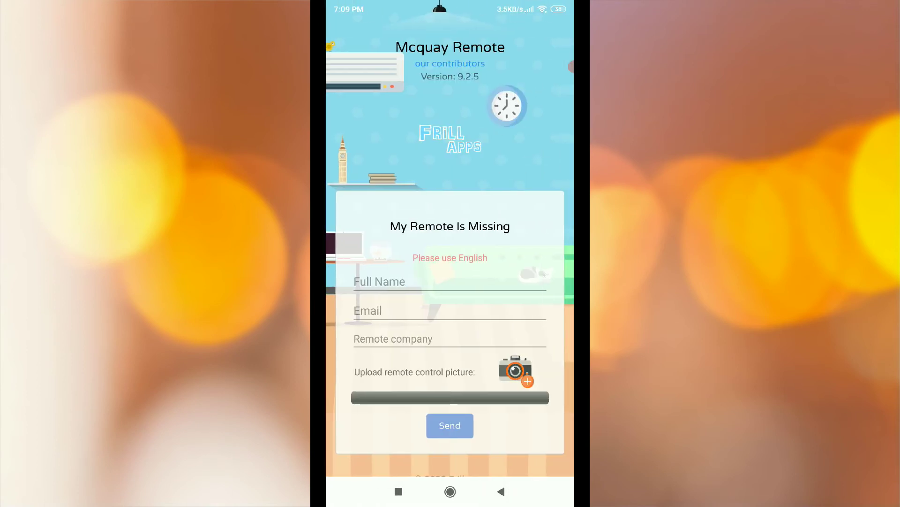